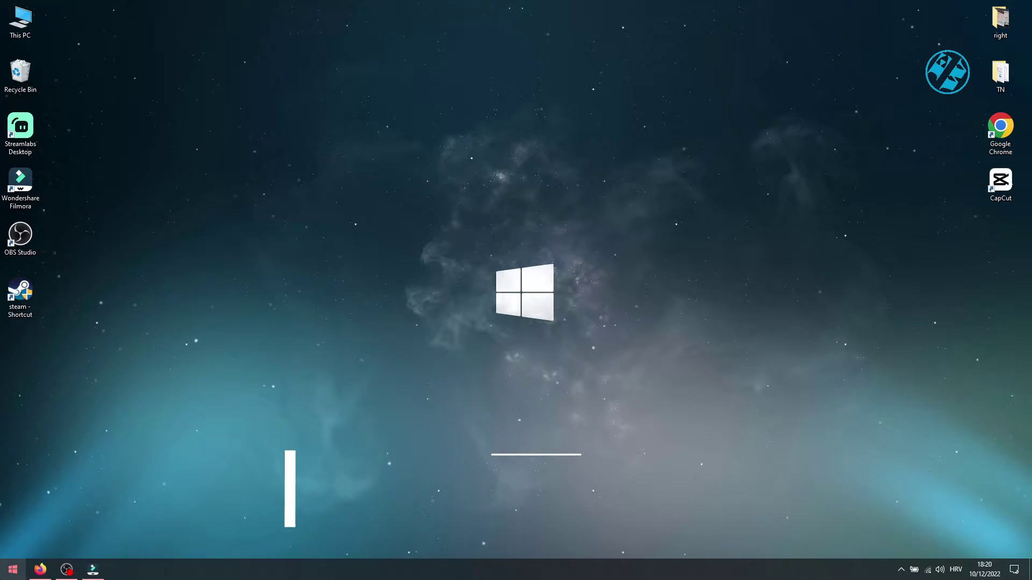
Step: Search Start for 'device' and open Device Manager
key(super)
text(devi)
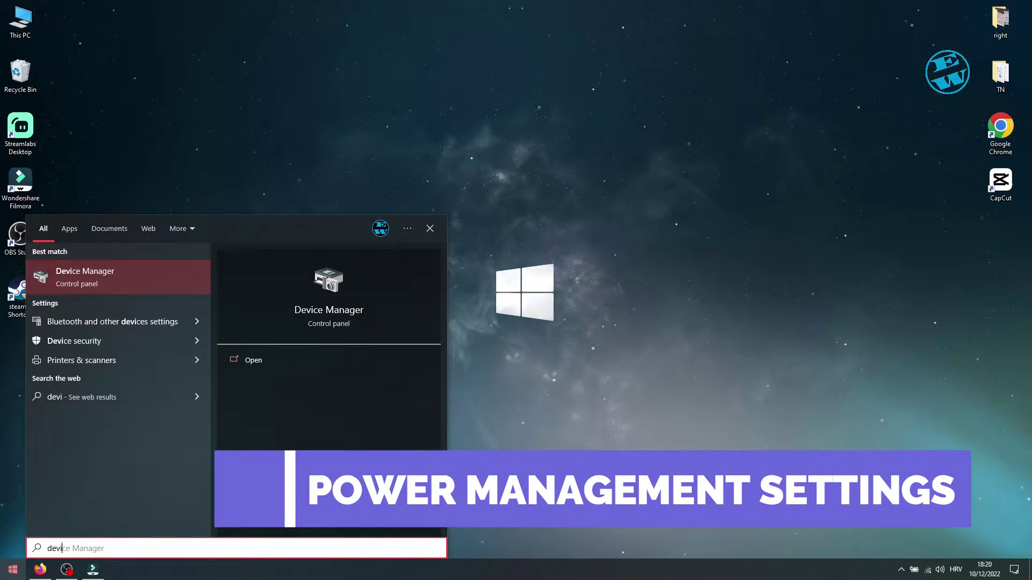
text(ce)
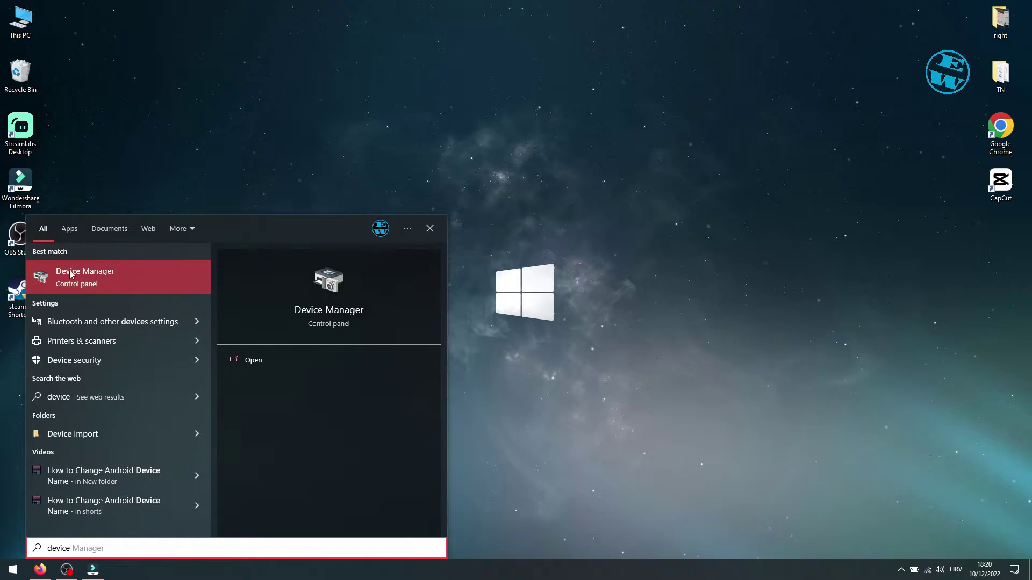
click(85, 275)
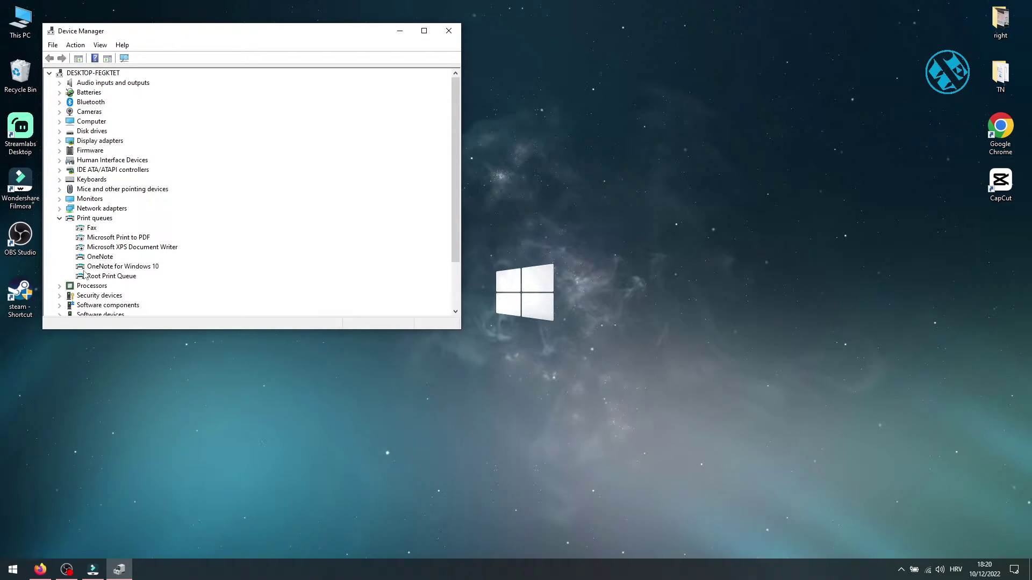
Step: Expand Universal Serial Bus controllers and bring up the actions for USB Root Hub (USB 3.0)
click(60, 218)
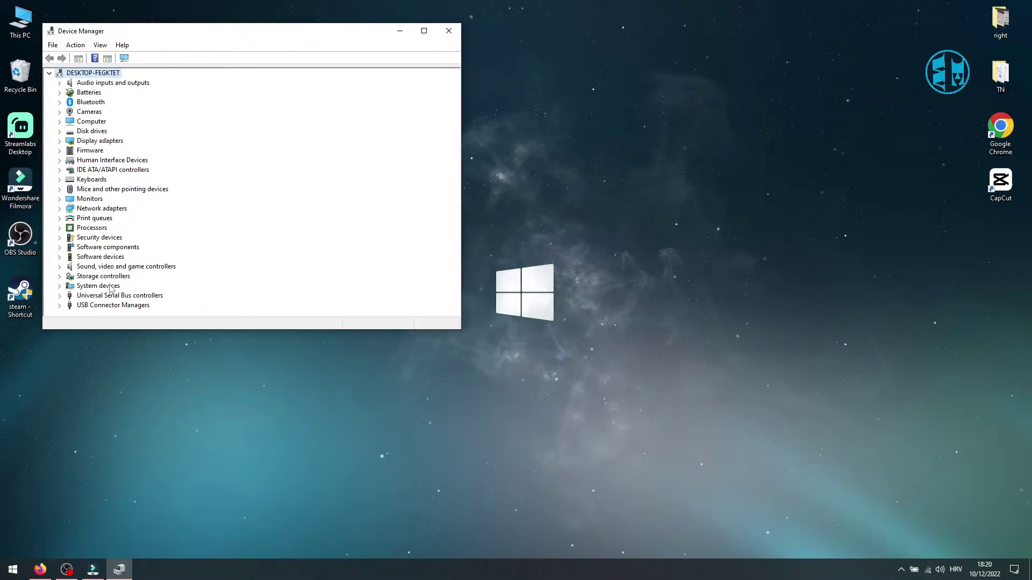
click(60, 295)
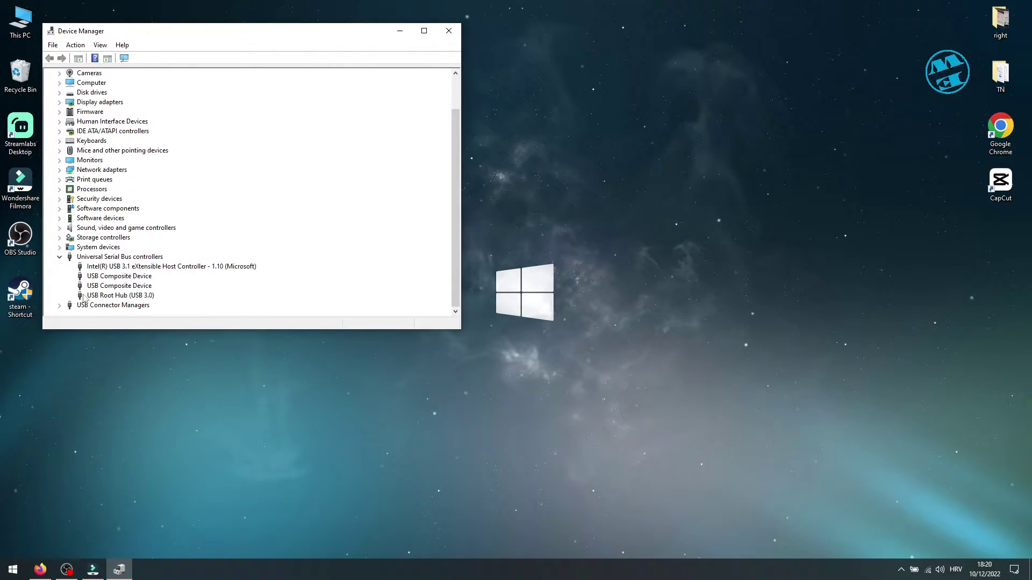
click(143, 297)
right_click(143, 297)
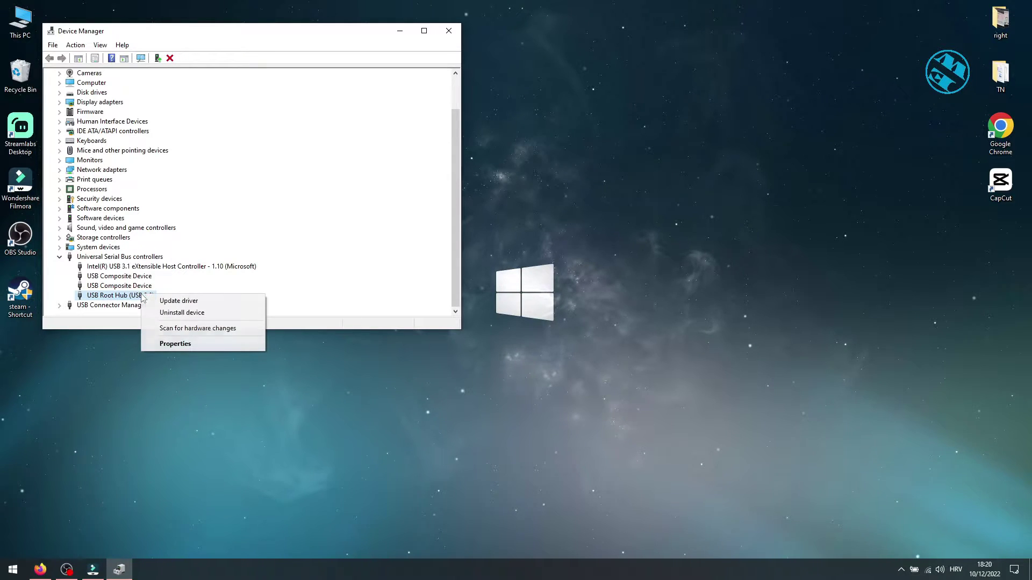
Step: Clear 'Allow the computer to turn off this device to save power' for USB Root Hub (USB 3.0), then close Device Manager
click(173, 344)
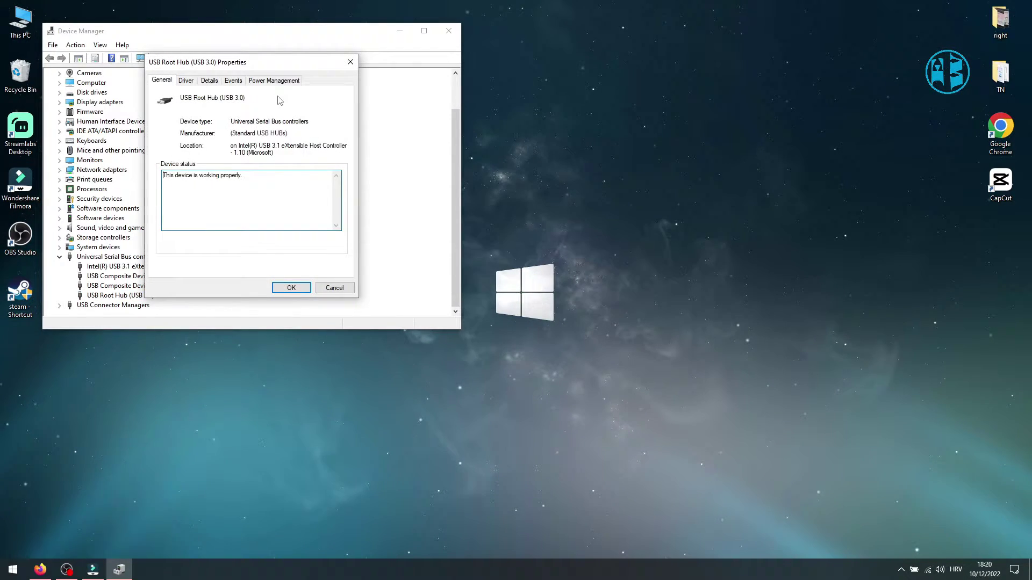
click(273, 81)
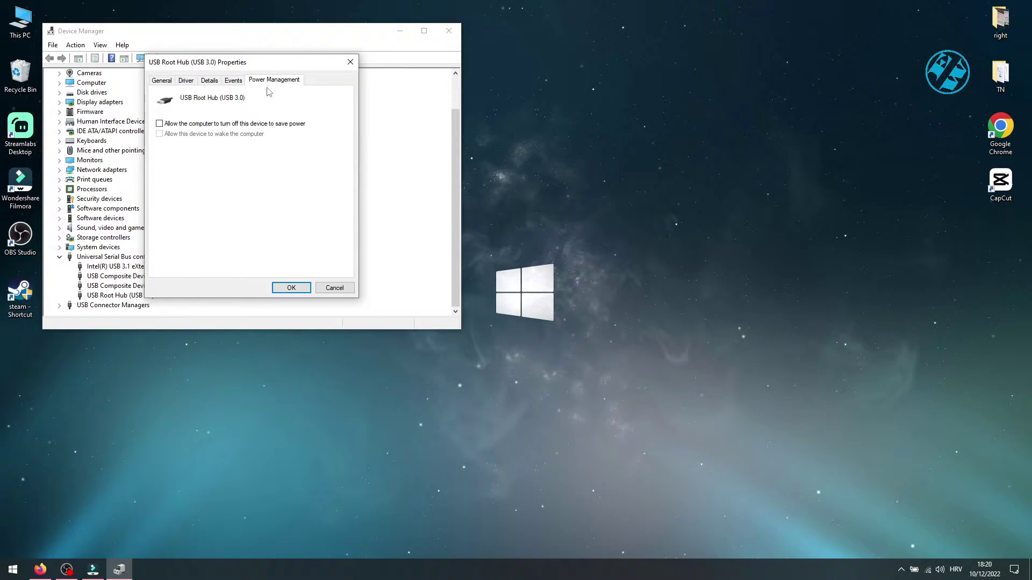
click(159, 124)
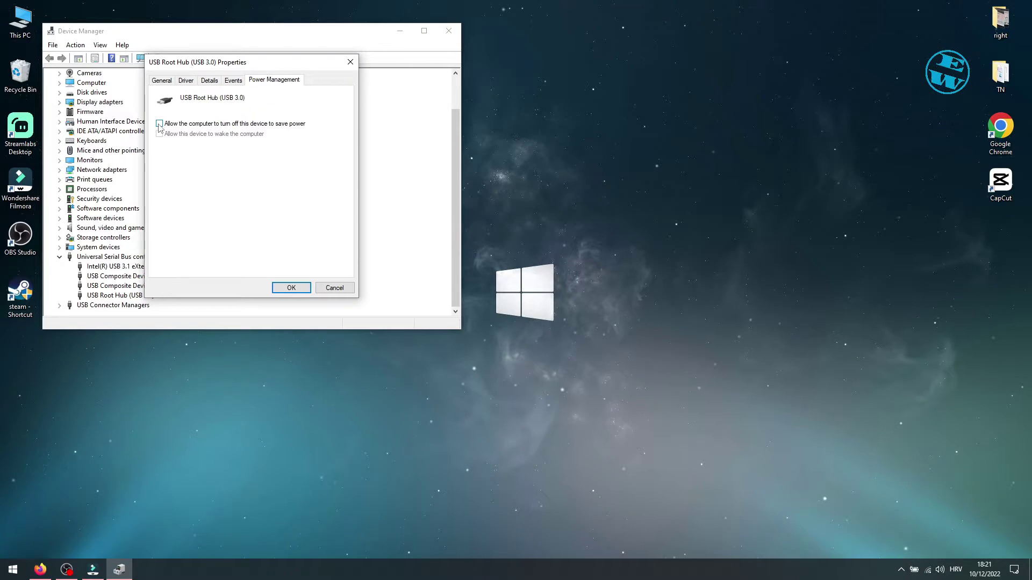
click(291, 287)
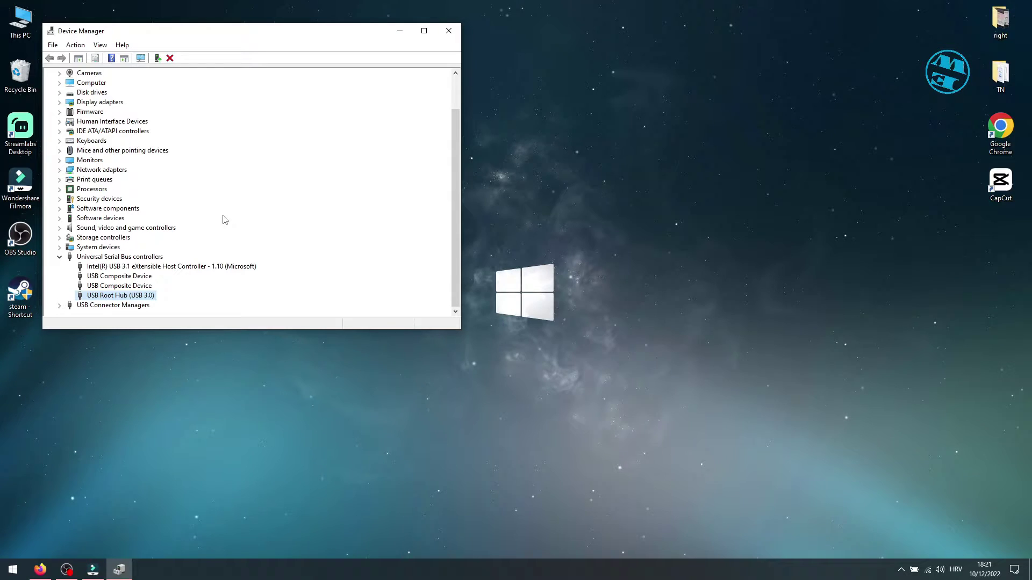
click(448, 31)
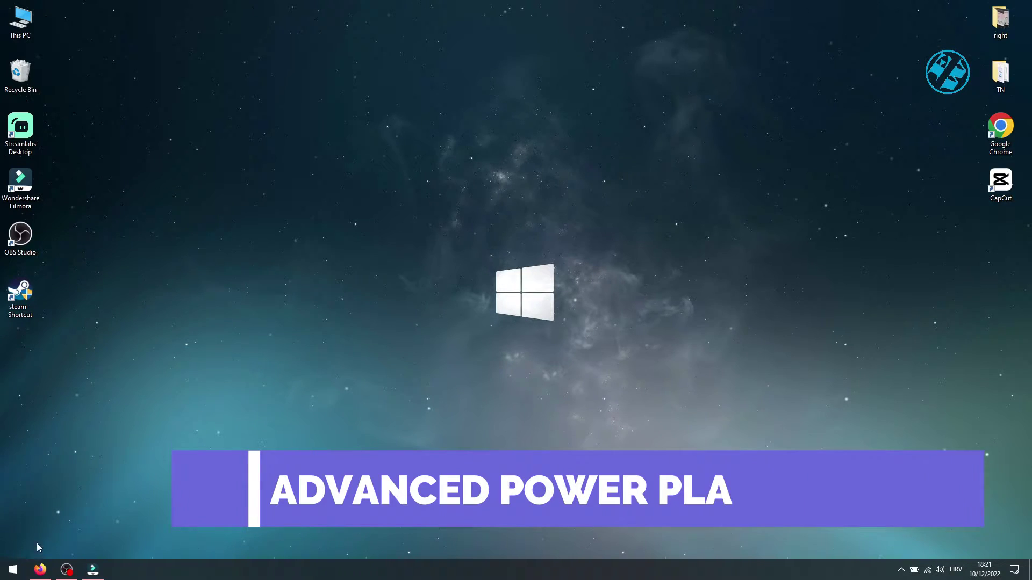
Step: Search Start for 'edit po' and open Edit power plan for the High Performance plan
click(11, 574)
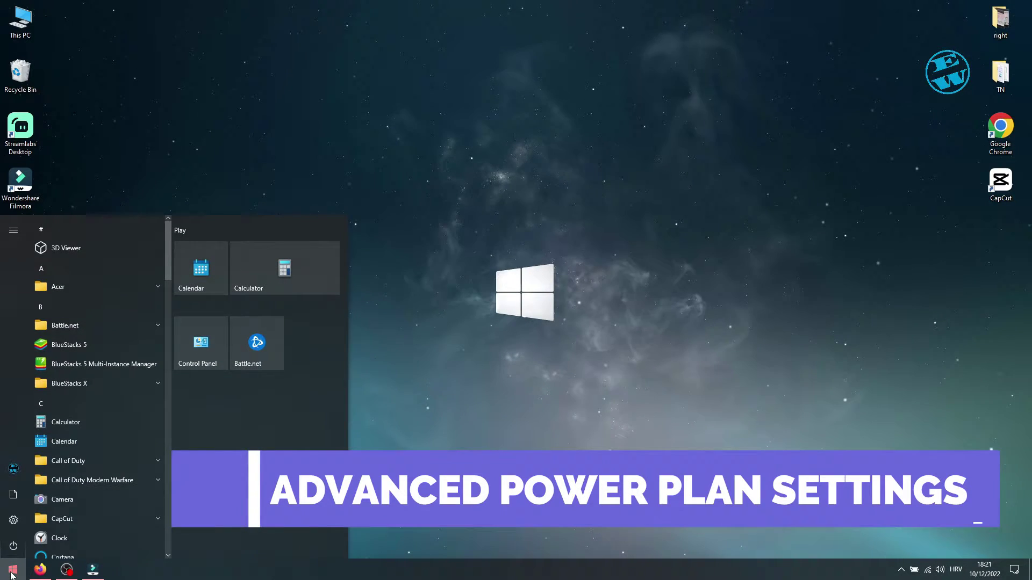
text(edit po)
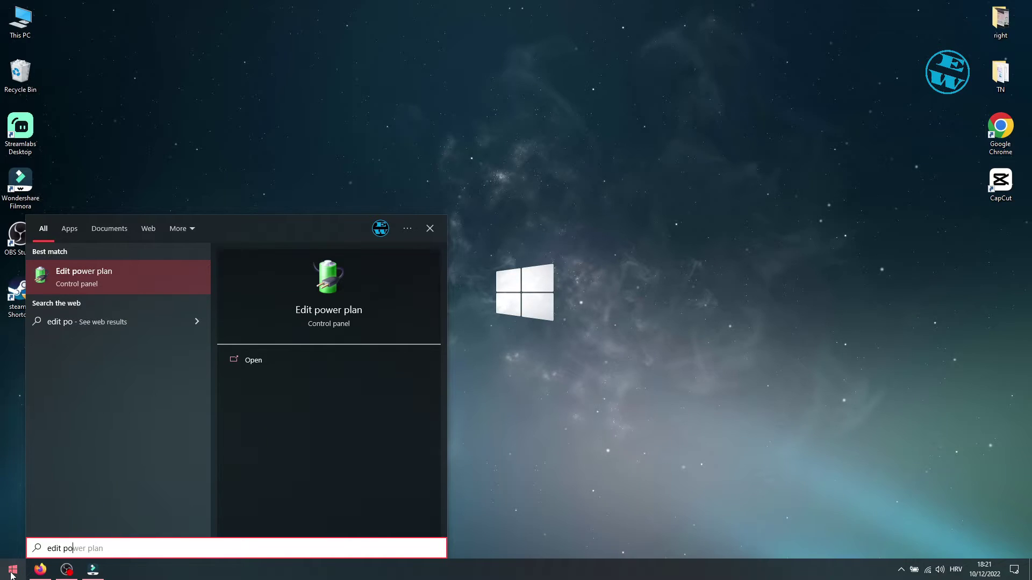
click(92, 270)
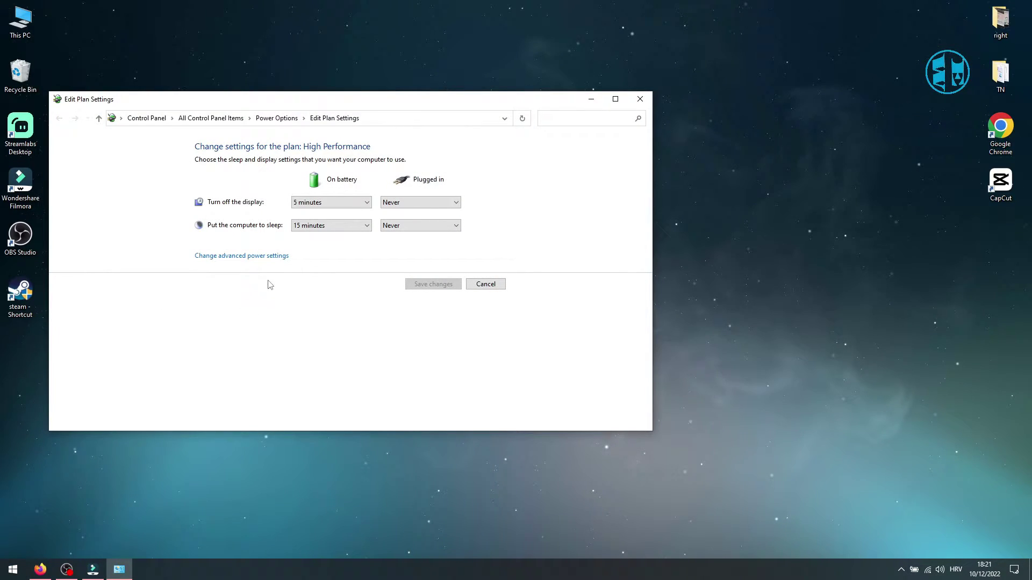
Step: Open the advanced power settings and expand USB settings > USB selective suspend setting
click(236, 257)
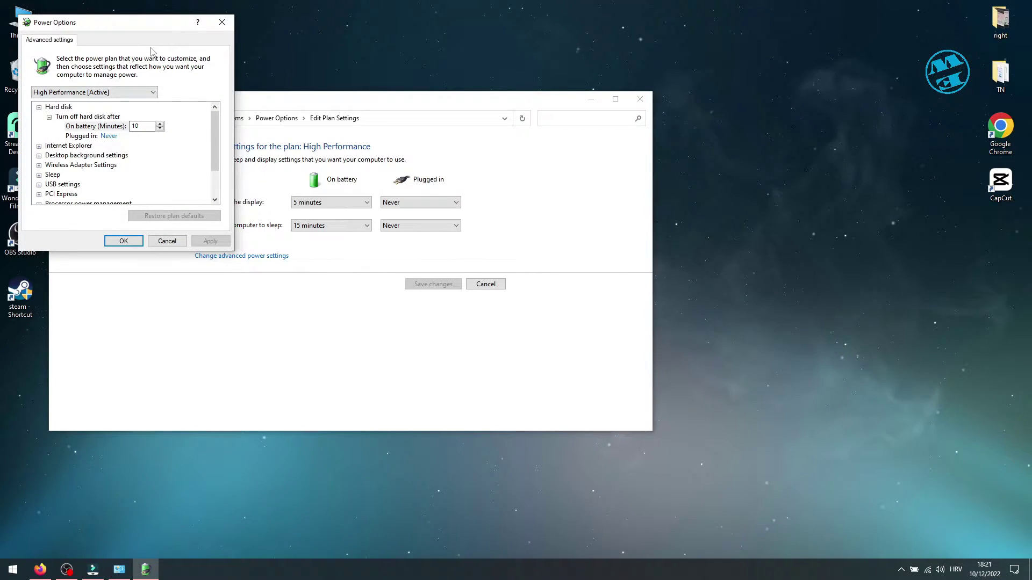
drag(136, 28, 367, 63)
scroll(349, 172, down, 1)
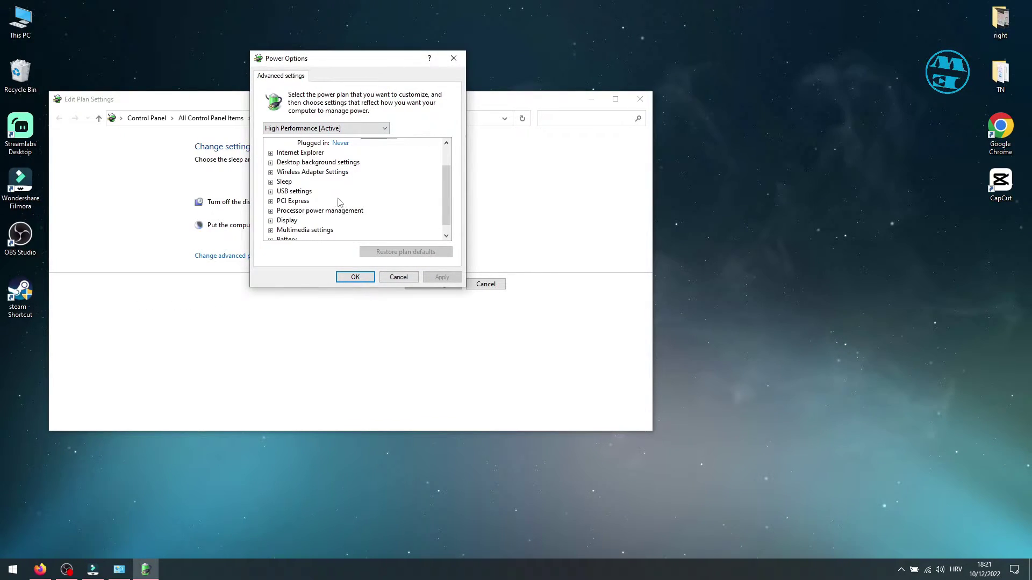
click(270, 191)
click(281, 201)
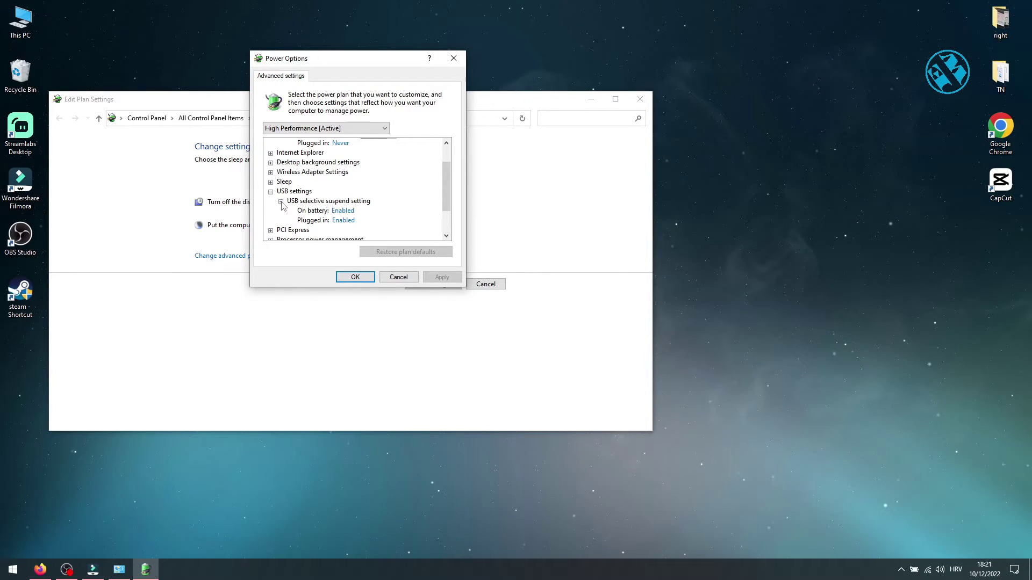
Step: Set USB selective suspend to Disabled on battery and plugged in, apply, and close the plan settings
click(343, 210)
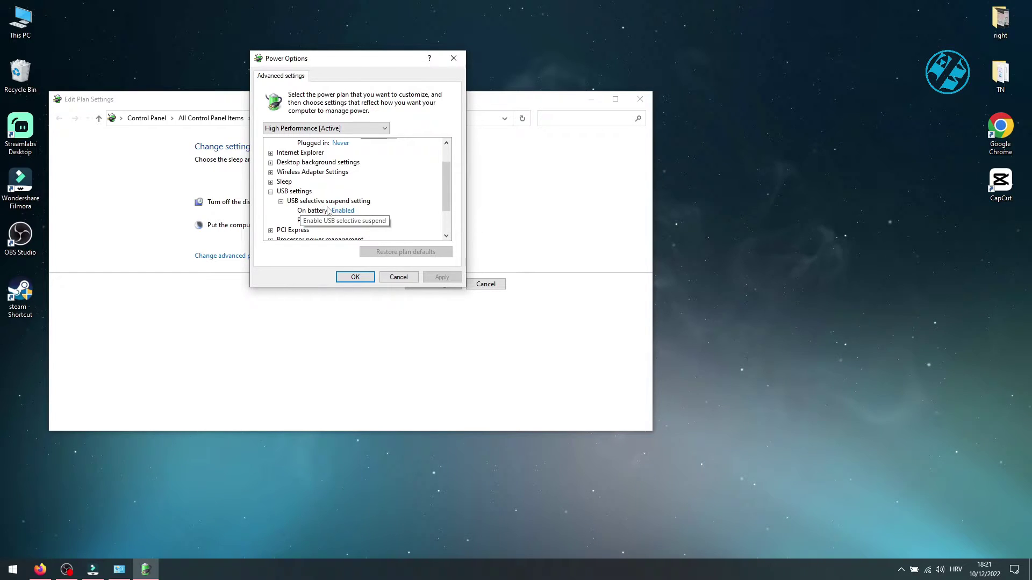
click(347, 211)
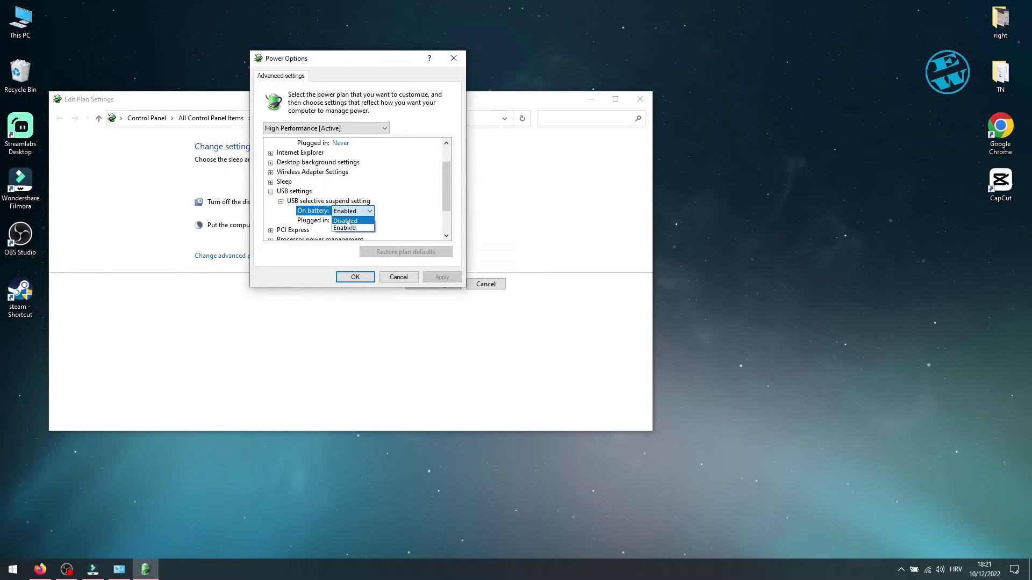
click(348, 222)
click(348, 223)
click(348, 225)
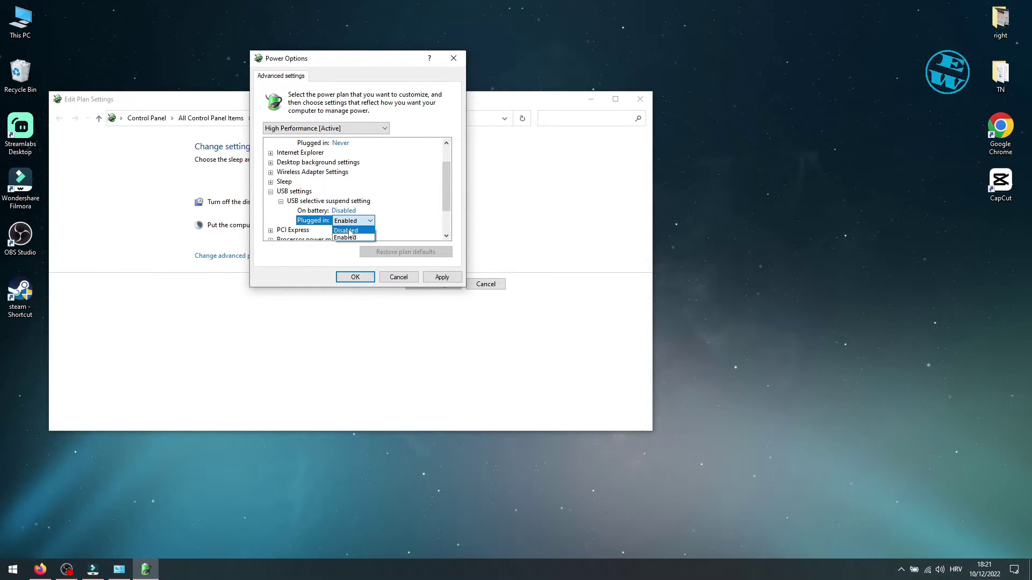
click(350, 233)
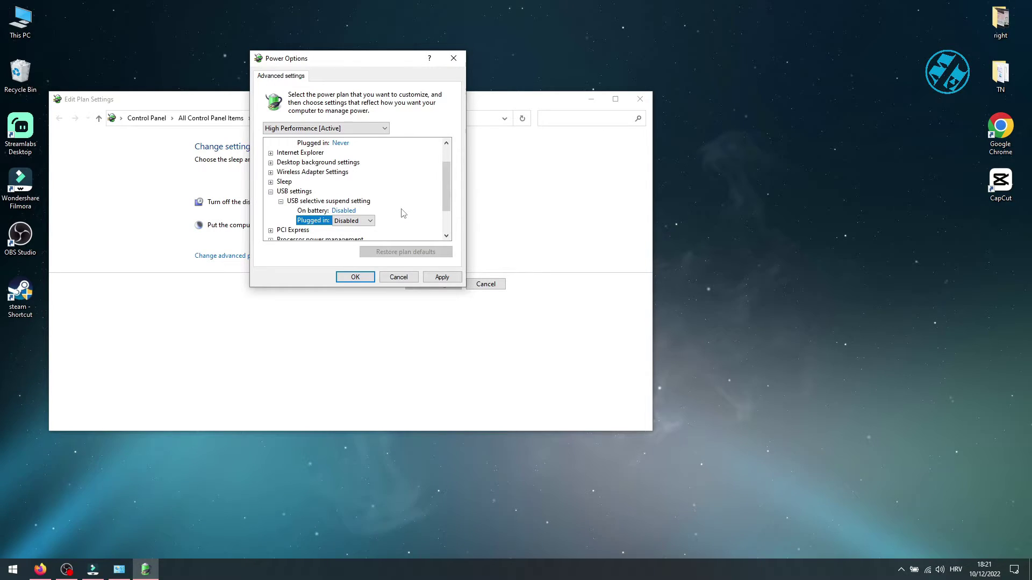
click(442, 276)
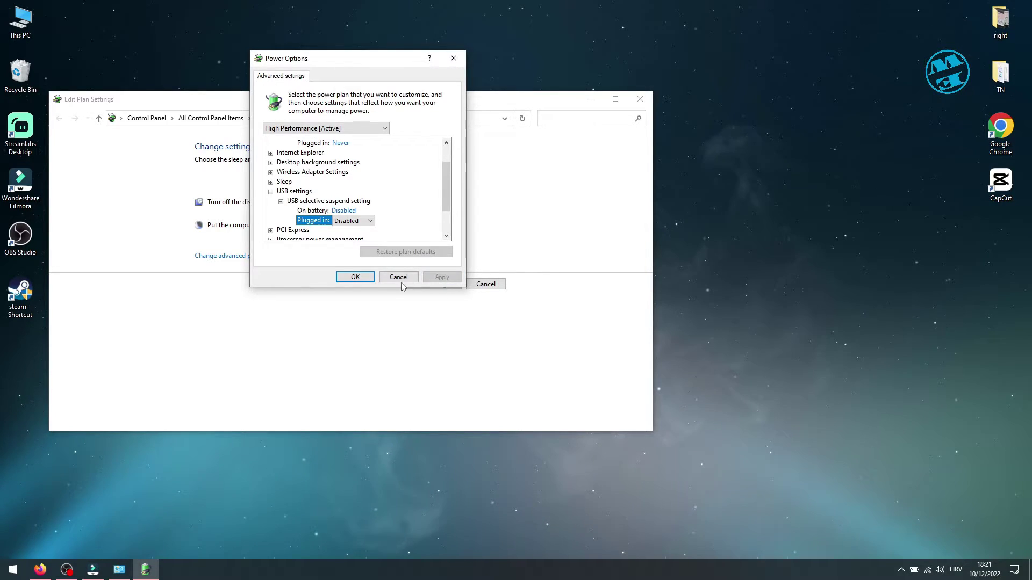
click(356, 276)
click(640, 99)
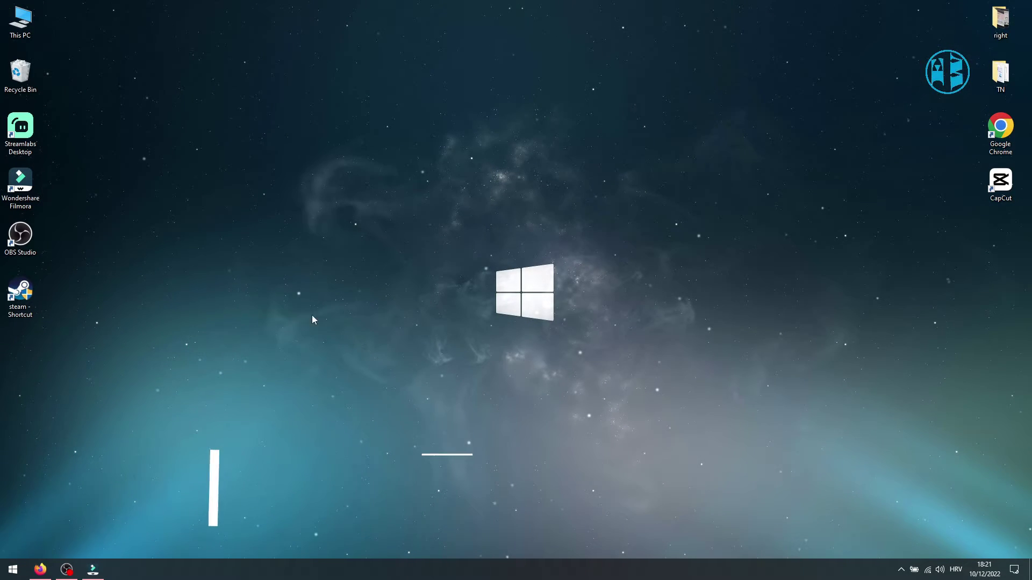
Step: Launch Command Prompt through the Run dialog with cmd and center its window
right_click(7, 568)
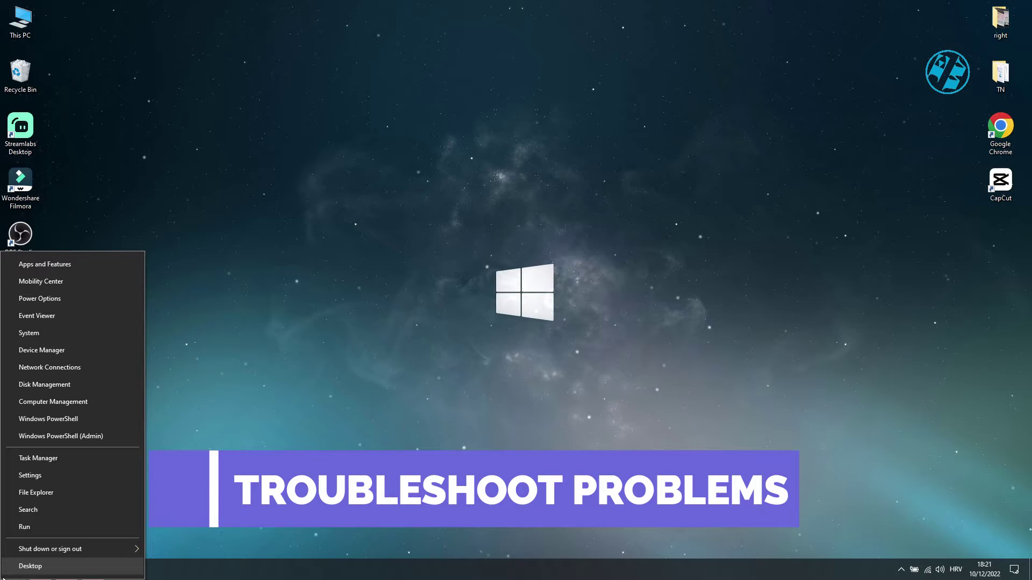
click(31, 526)
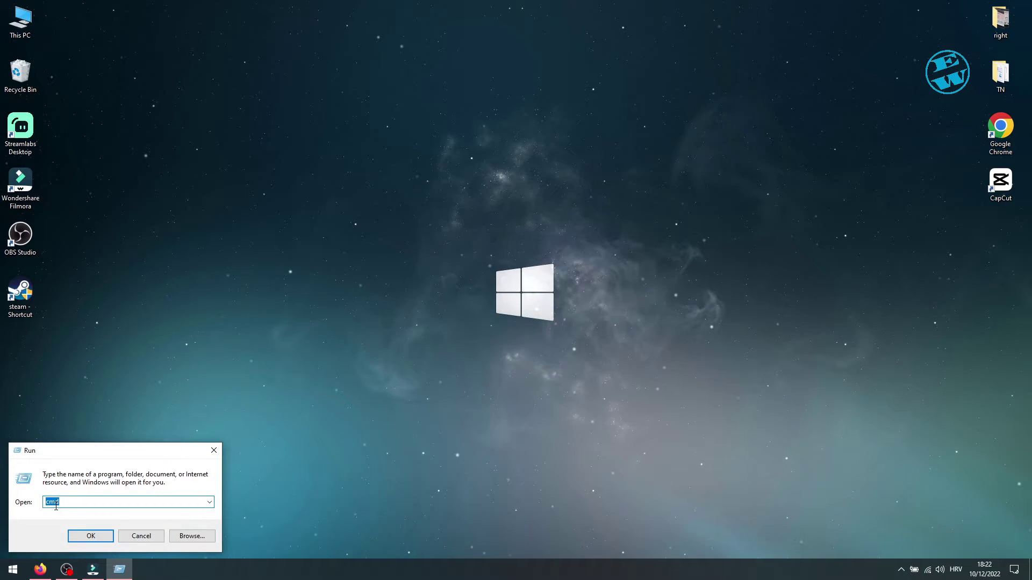
key(Return)
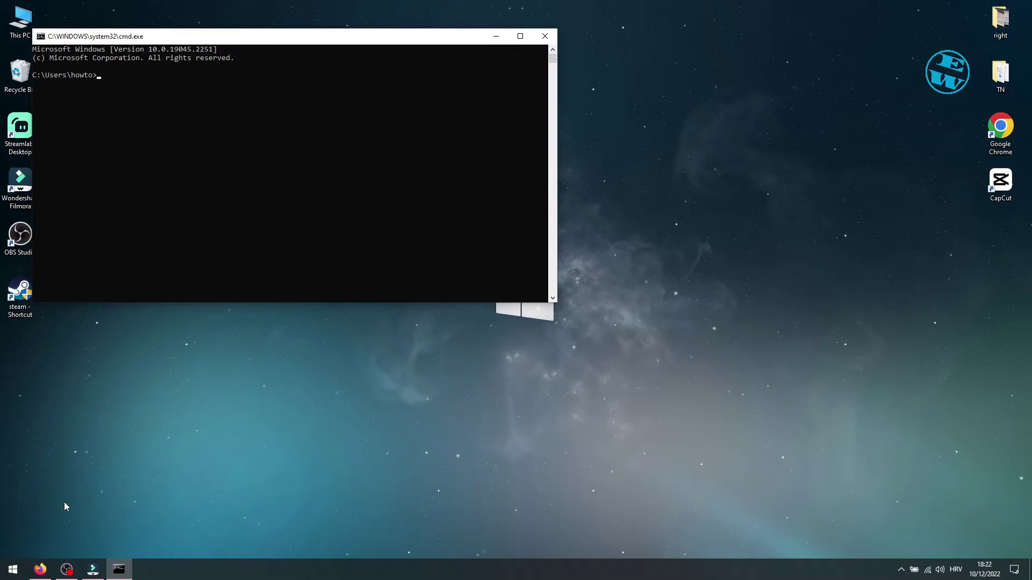
drag(283, 39, 469, 103)
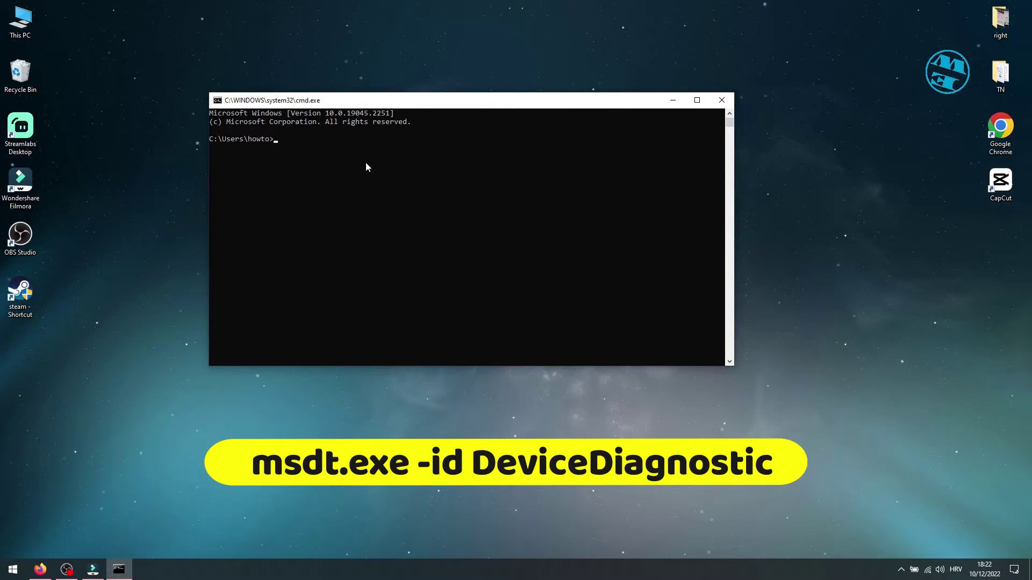
Step: Paste and run msdt.exe -id DeviceDiagnostic in the console
text(msdt.exe -id DeviceDiagnostic)
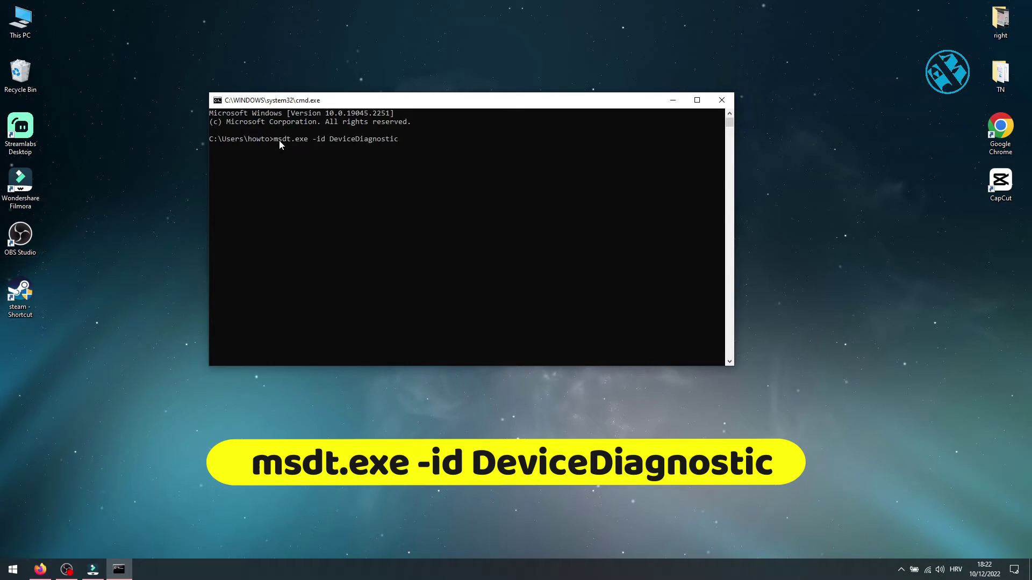
right_click(405, 103)
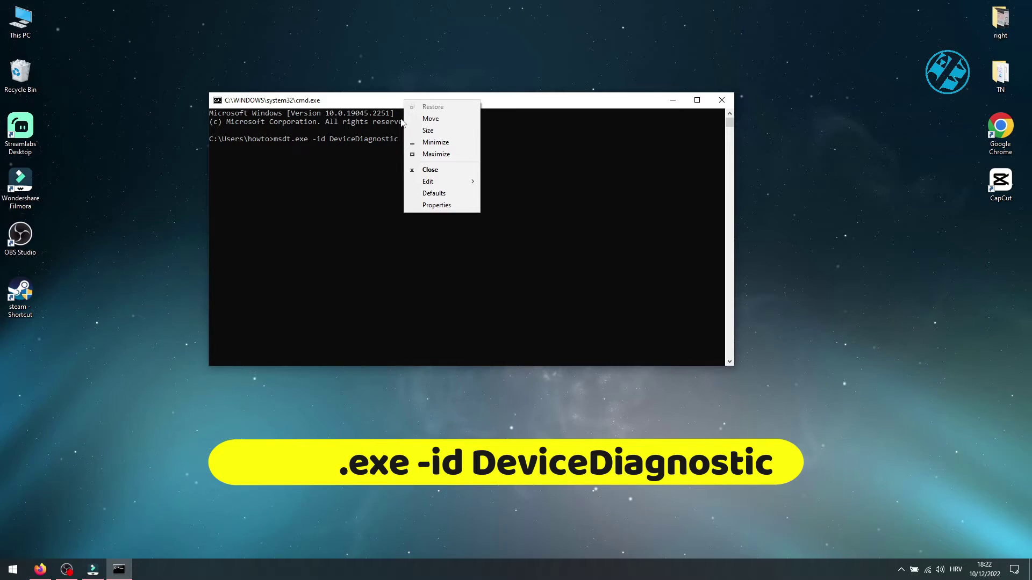
mouse_move(446, 185)
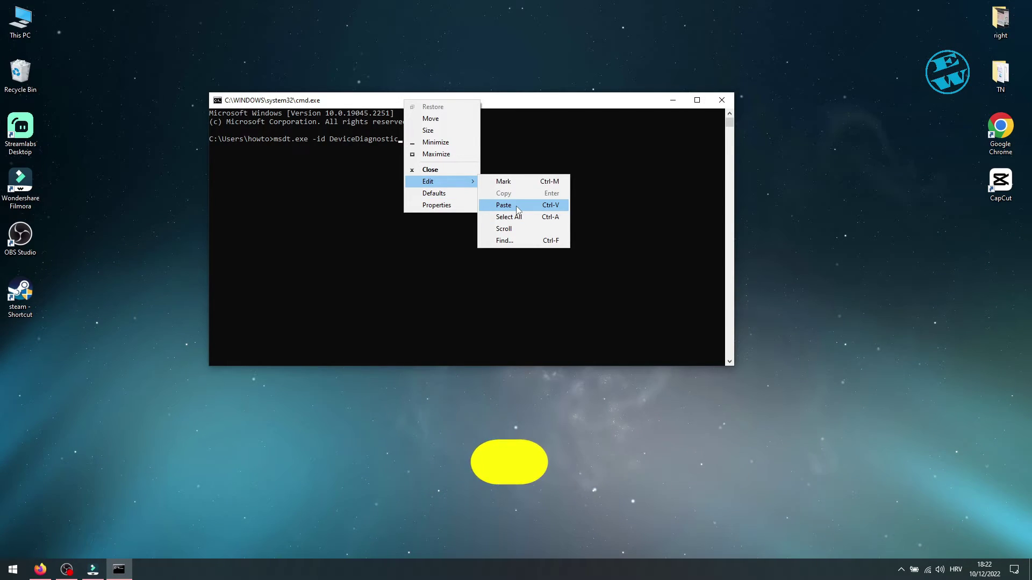
key(k)
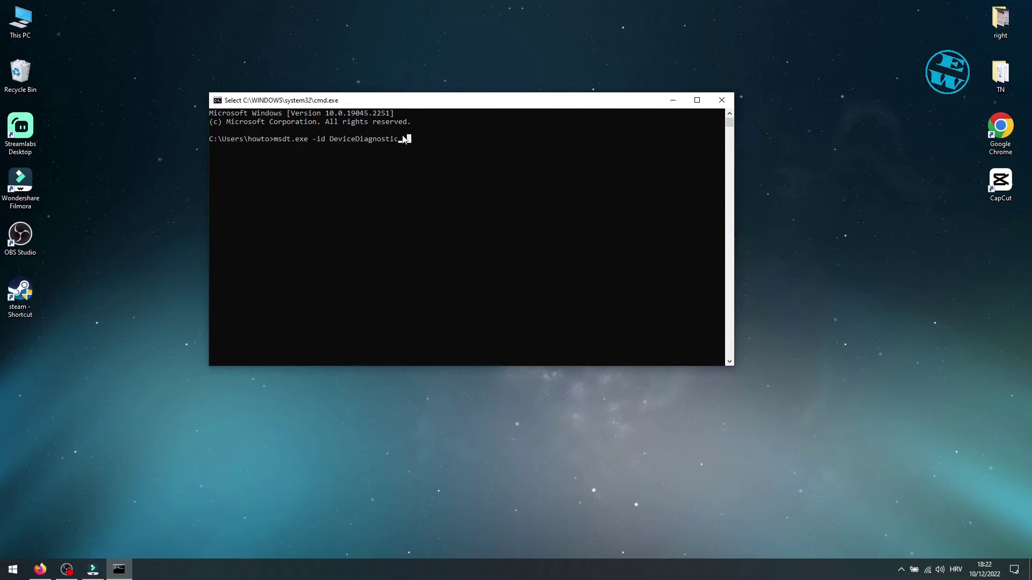
key(Return)
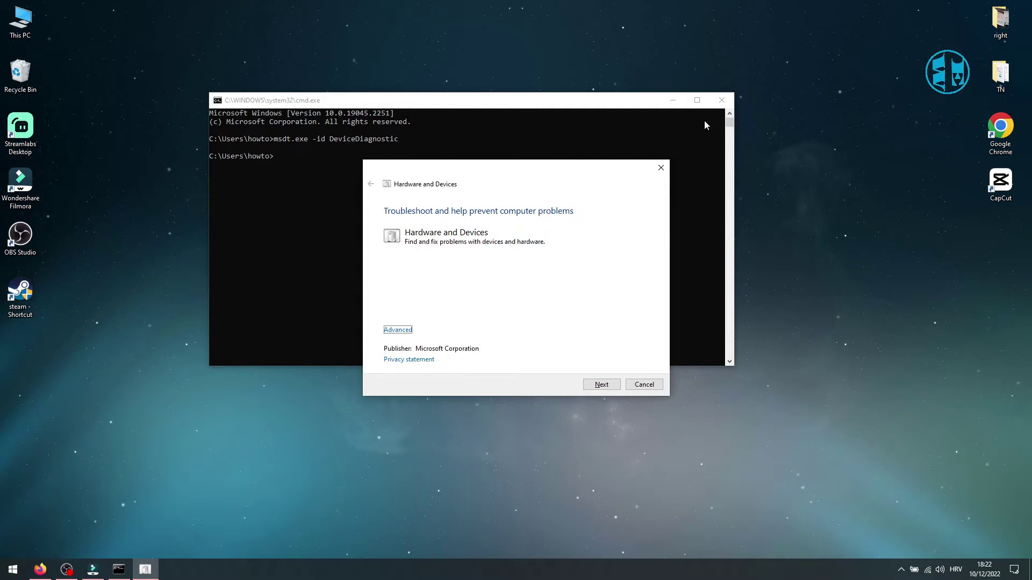
Step: Close the console, run troubleshooter detection with Apply repairs automatically on, then close the troubleshooter
click(720, 101)
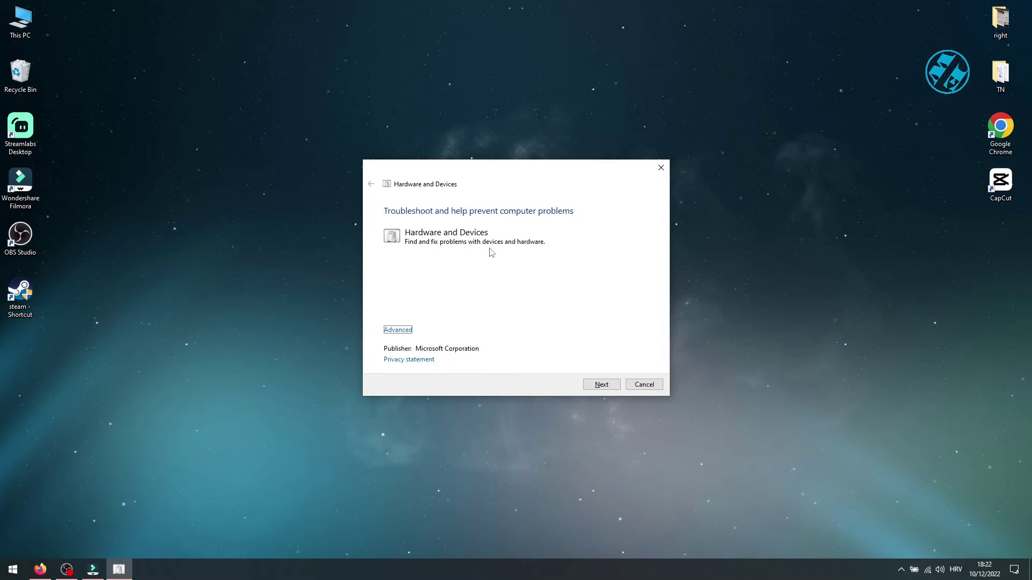
click(398, 330)
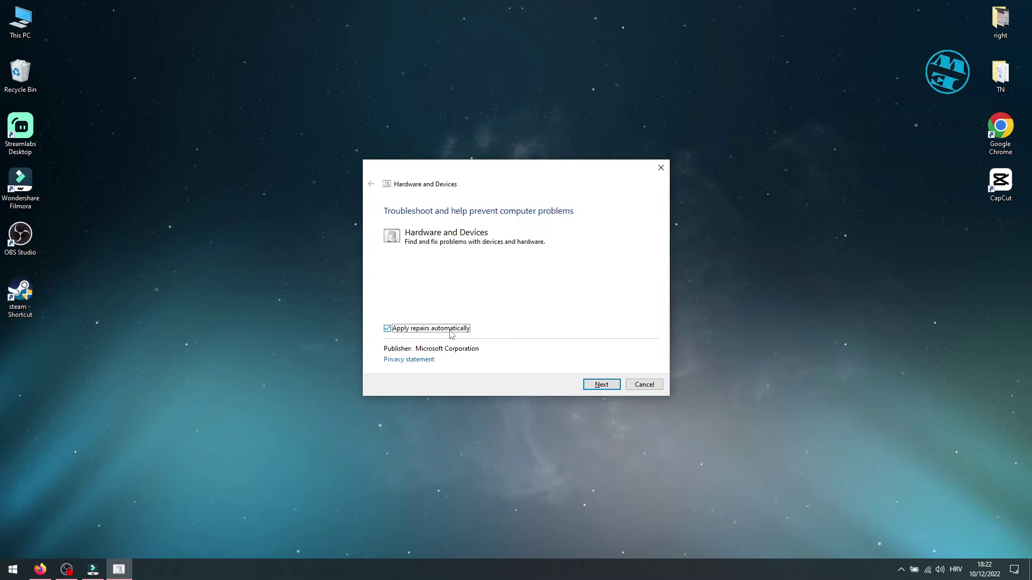
click(595, 385)
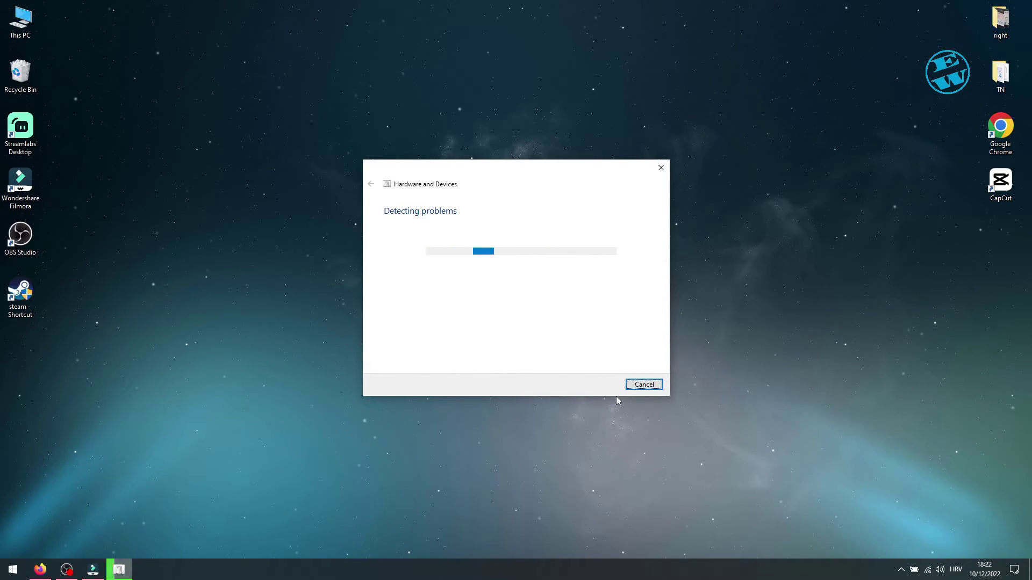
click(661, 168)
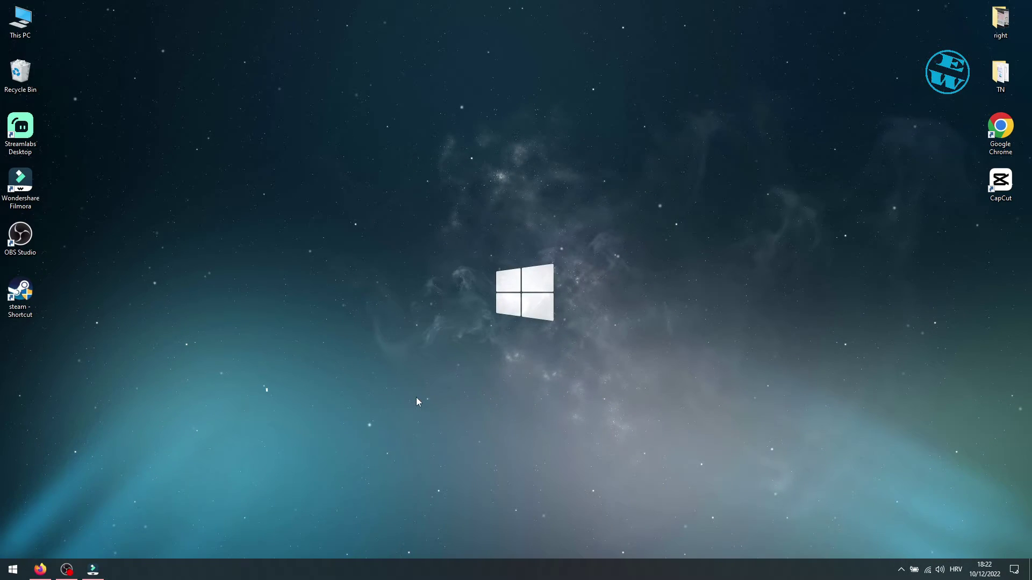
Step: Open Device Manager from a Start search for 'devic' and expand Universal Serial Bus controllers
click(13, 570)
text(d)
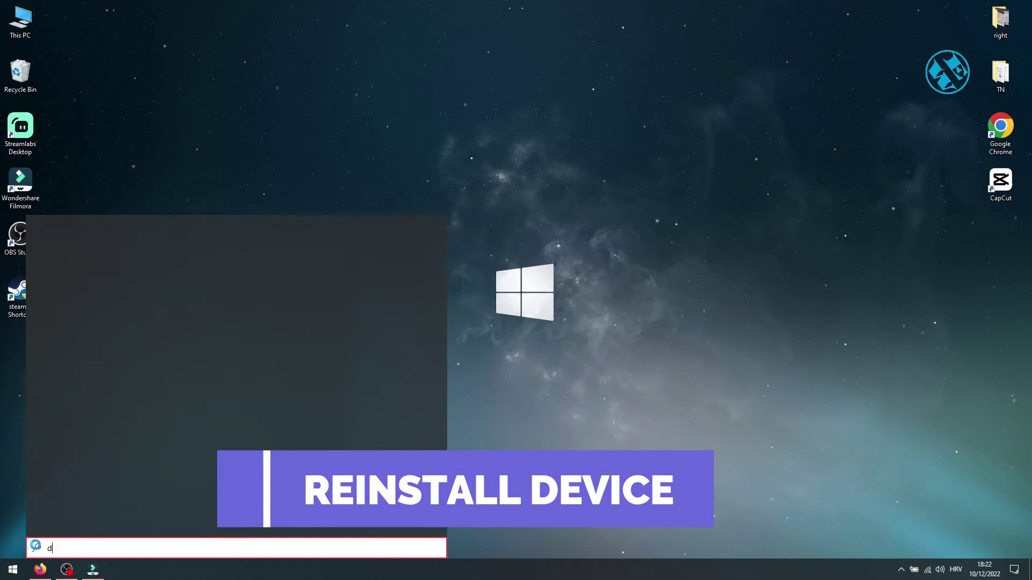
text(evic)
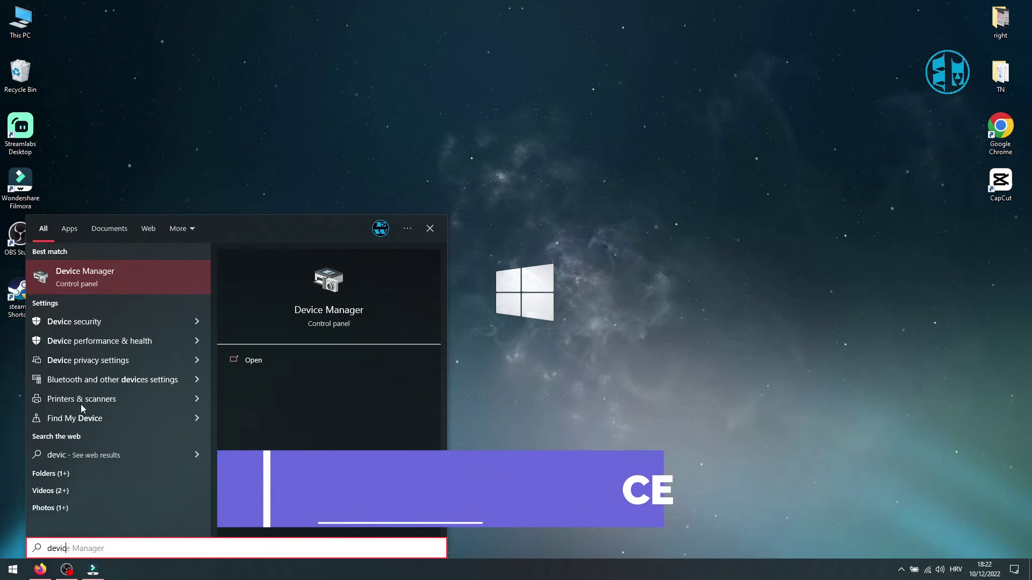
click(101, 271)
scroll(101, 271, down, 2)
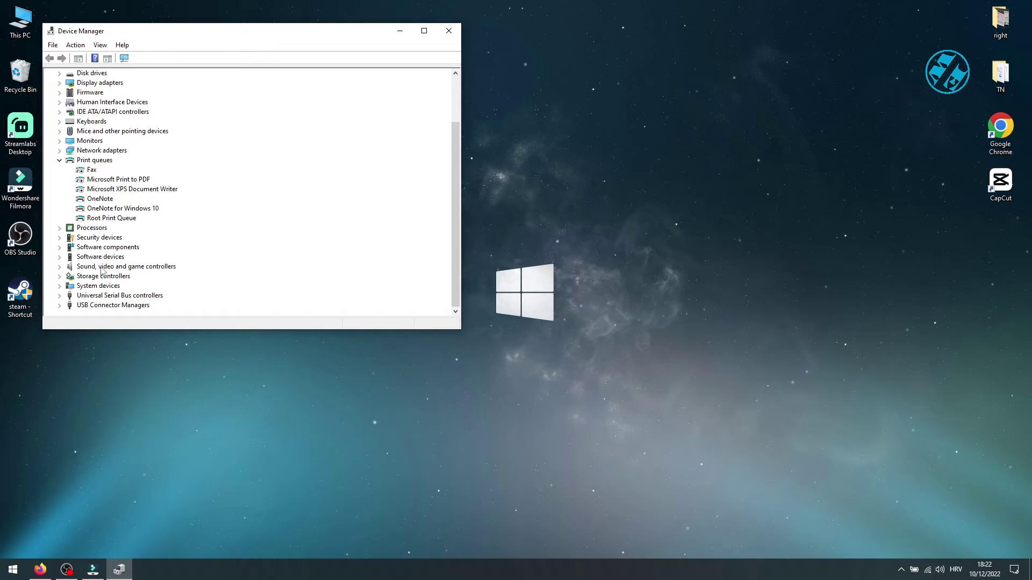
click(59, 297)
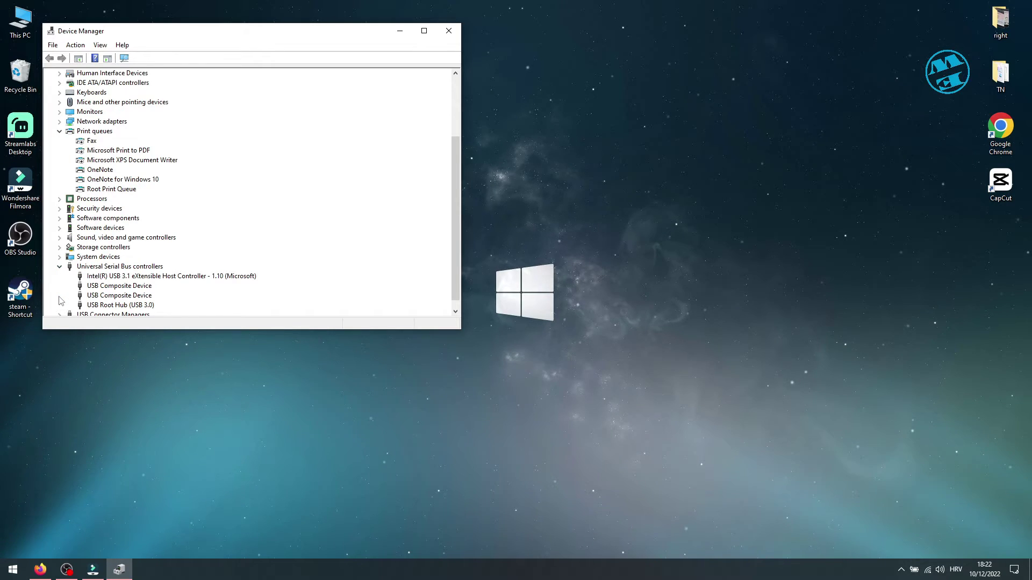
Step: Choose Uninstall device for USB Root Hub (USB 3.0), then dismiss the prompt without uninstalling
right_click(112, 296)
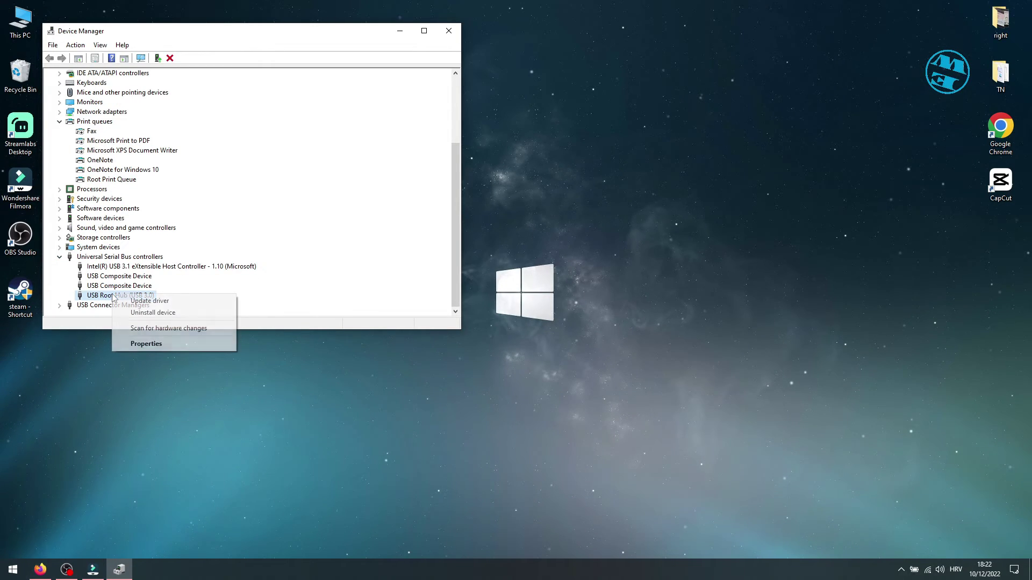
click(148, 313)
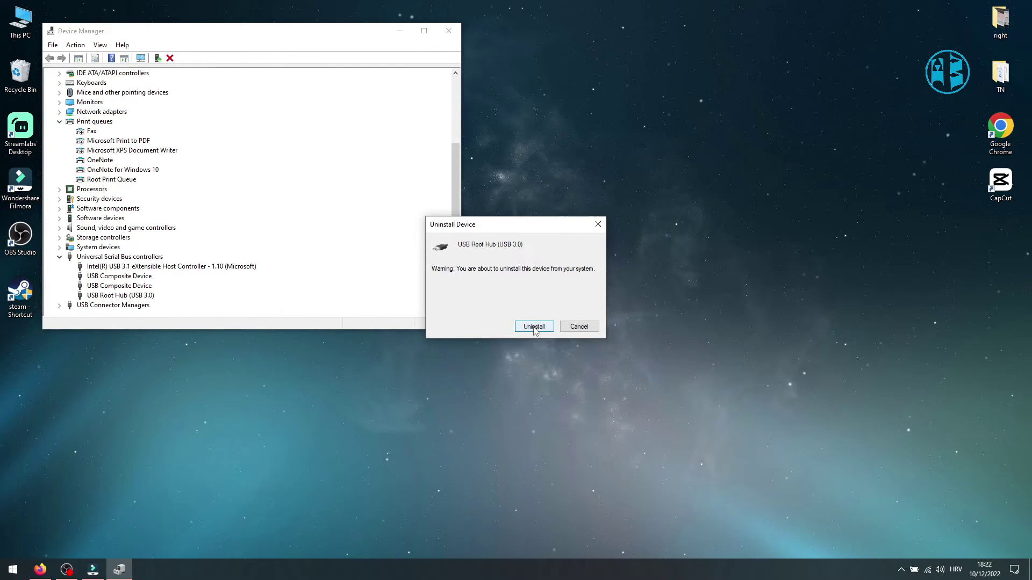
click(598, 224)
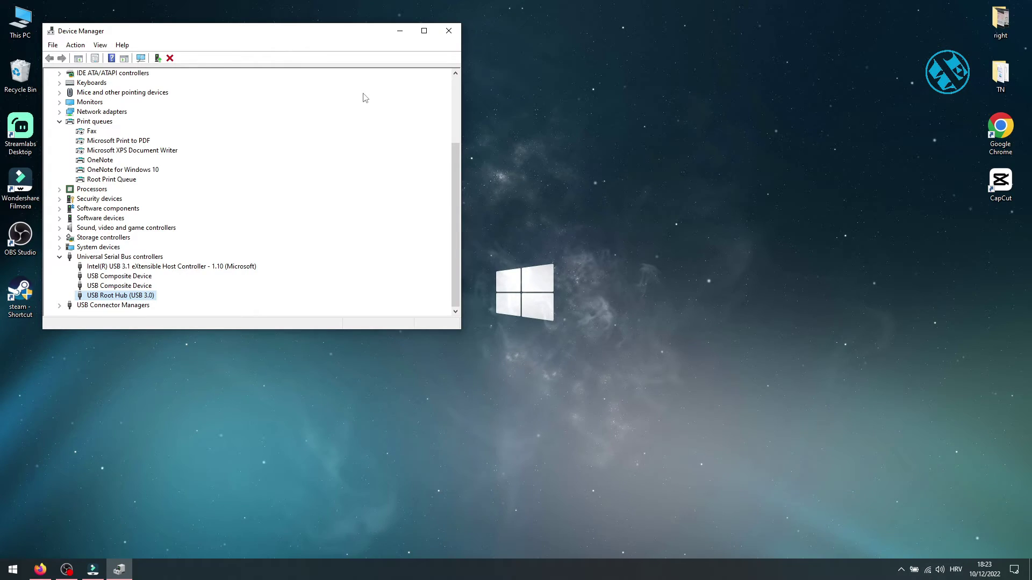
Step: Open Device Manager's Action menu, then close the Device Manager window
click(78, 45)
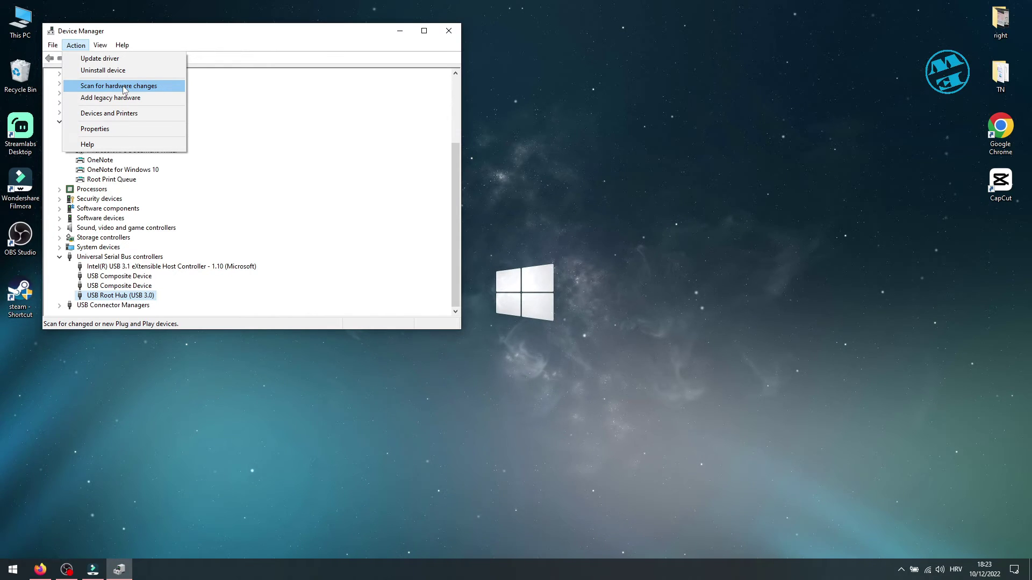
click(448, 31)
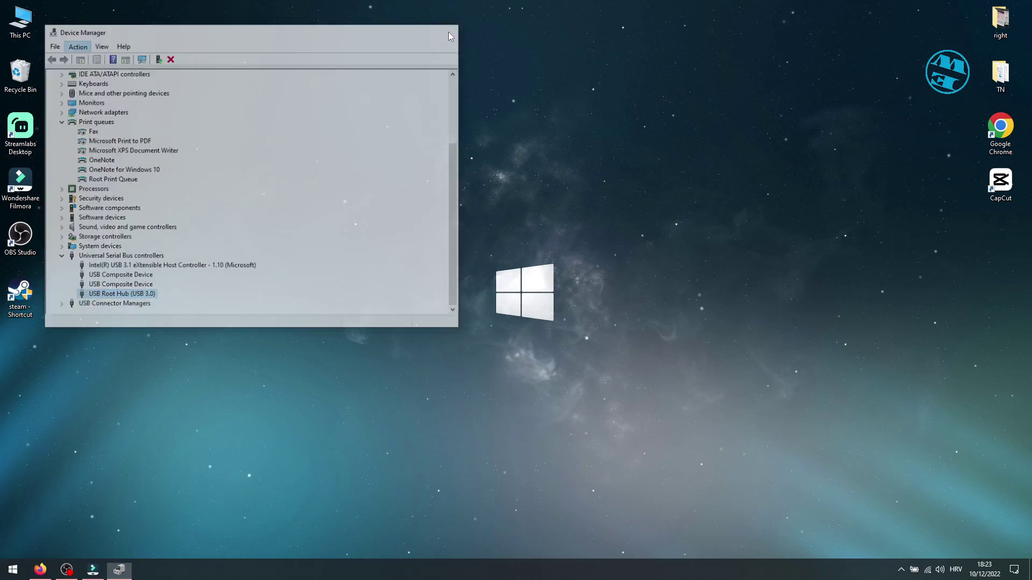